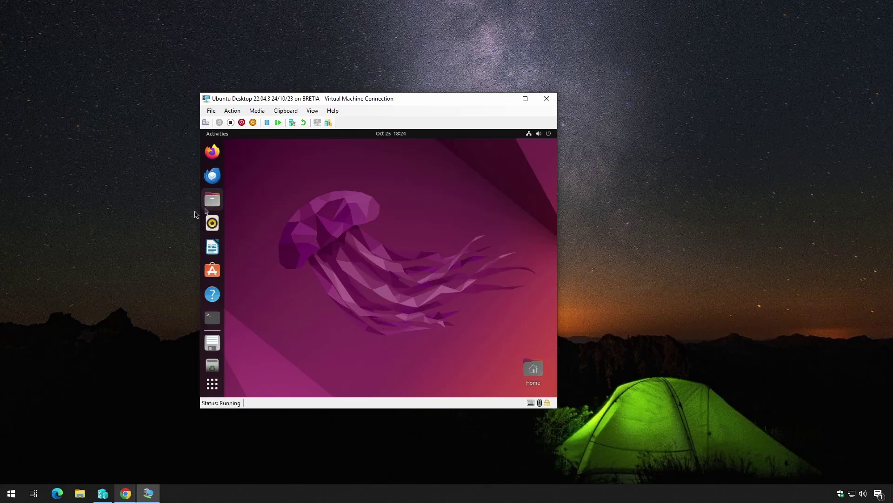
- Open and close the file manager, a terminal and the Calendar app in the guest
click(218, 202)
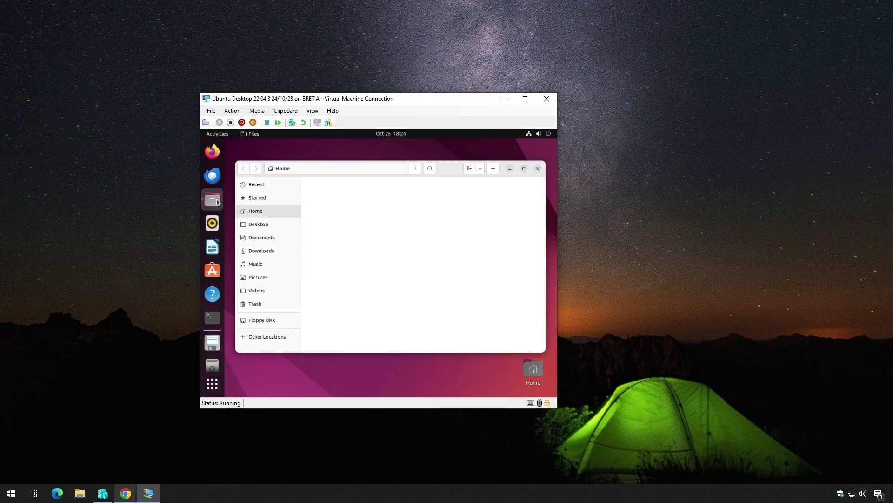
click(537, 168)
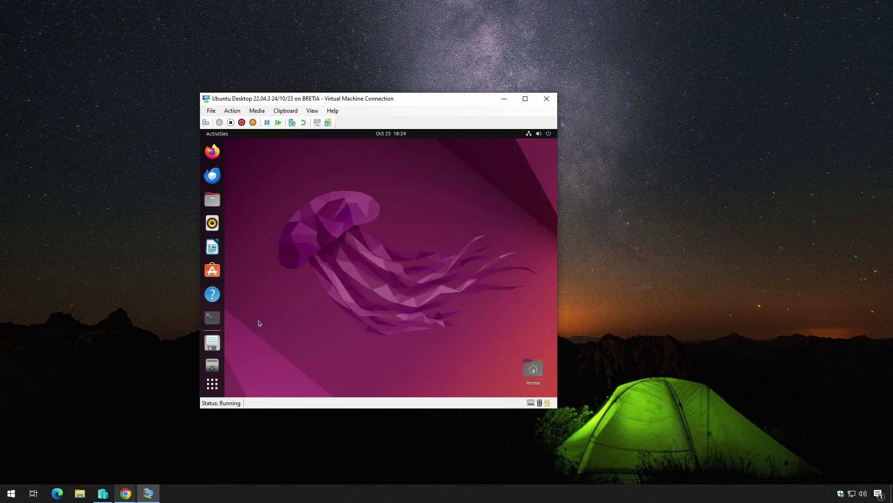
click(221, 320)
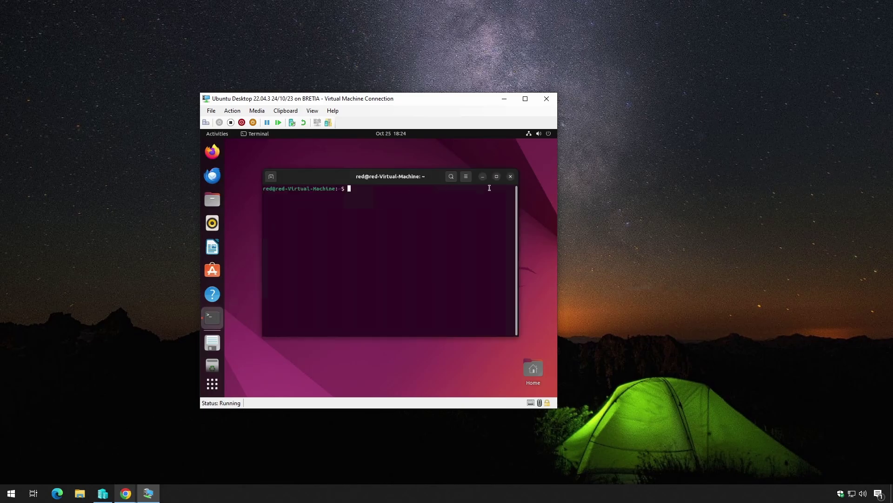
click(511, 177)
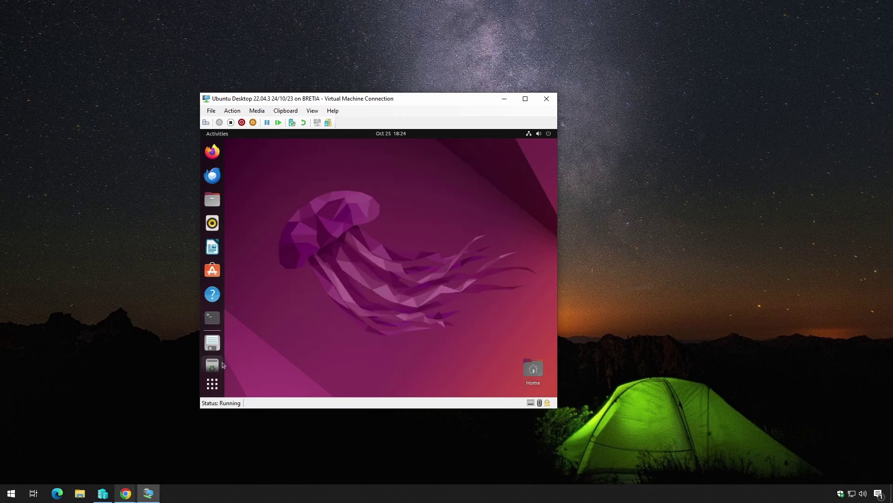
click(214, 382)
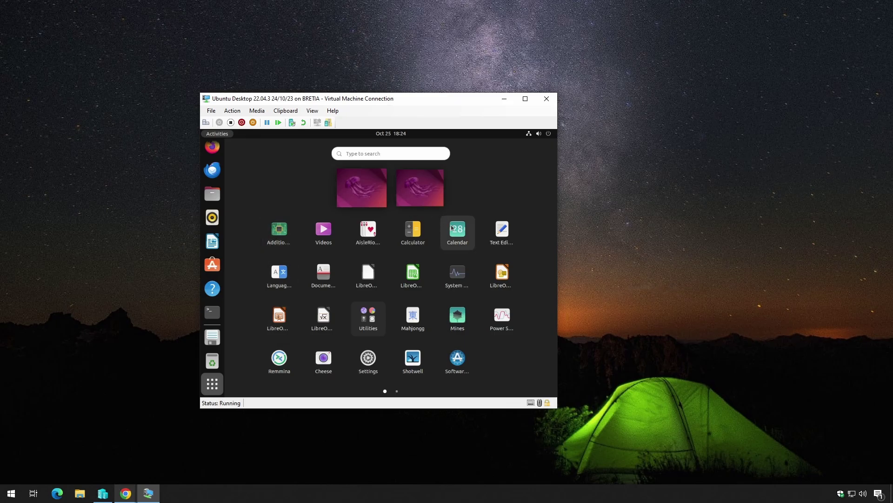
click(457, 238)
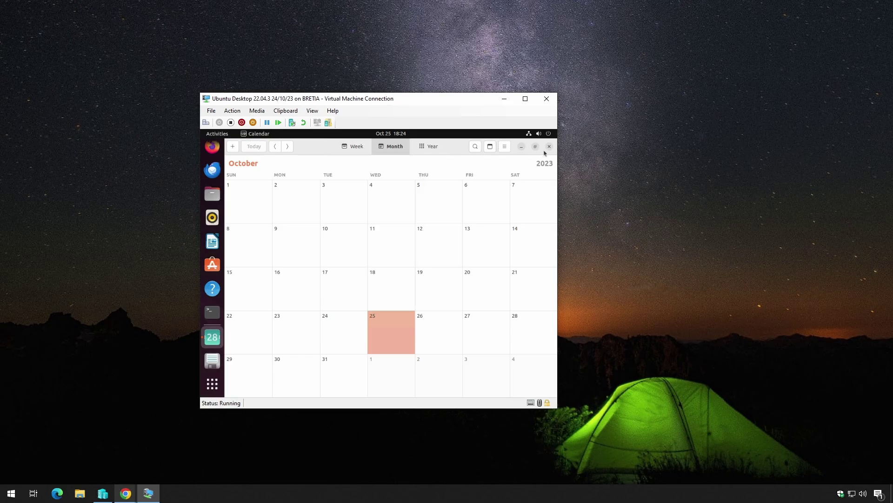
click(549, 147)
- Check the guest's current resolution in Display Settings from the desktop menu
right_click(380, 163)
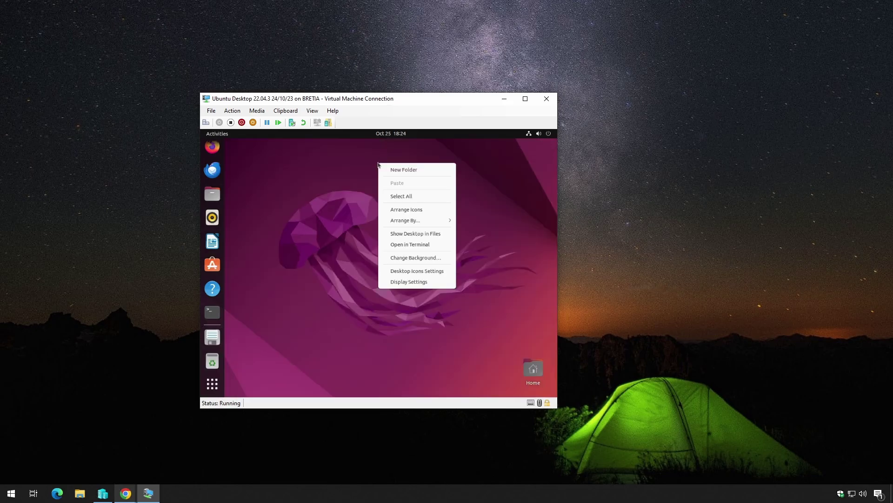
click(409, 281)
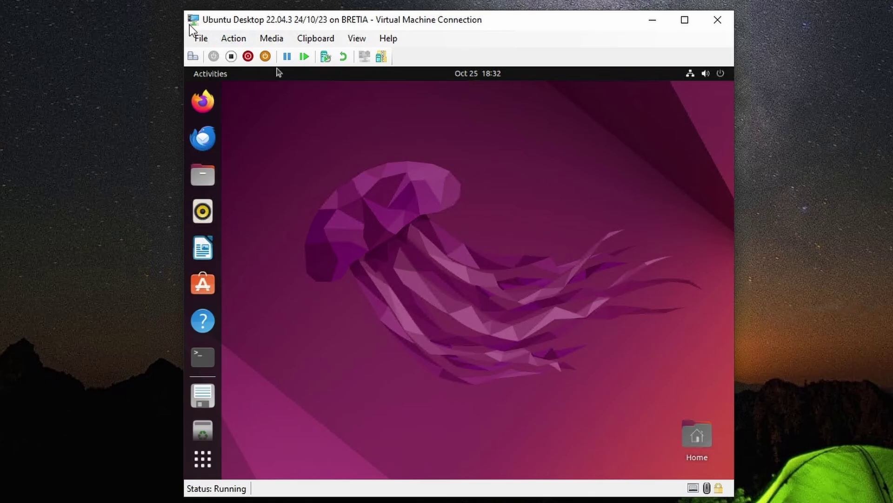
right_click(551, 180)
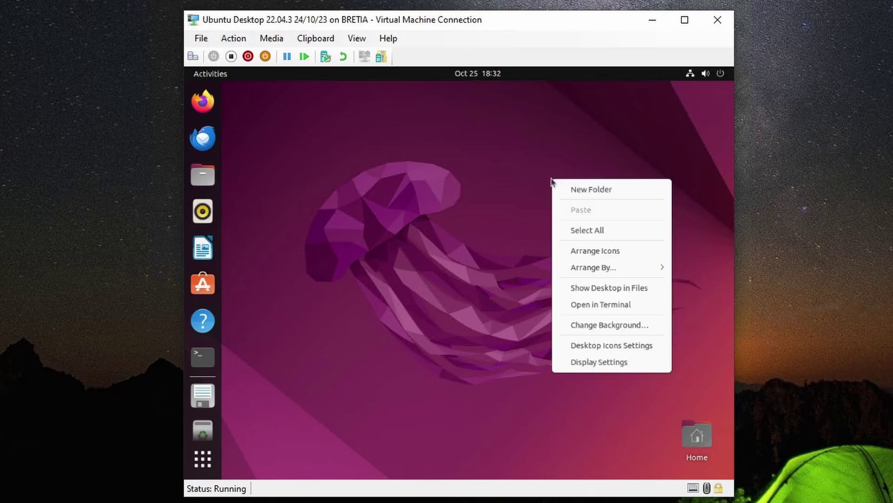
click(604, 367)
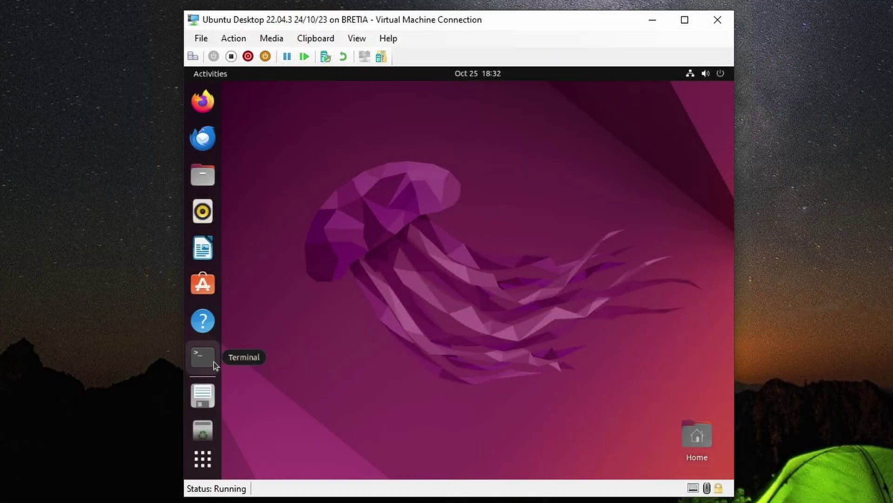
- In a new terminal, open /etc/default/grub with sudo nano, entering the admin password
click(214, 362)
text(sudo nano /etc/default/grub)
key(Return)
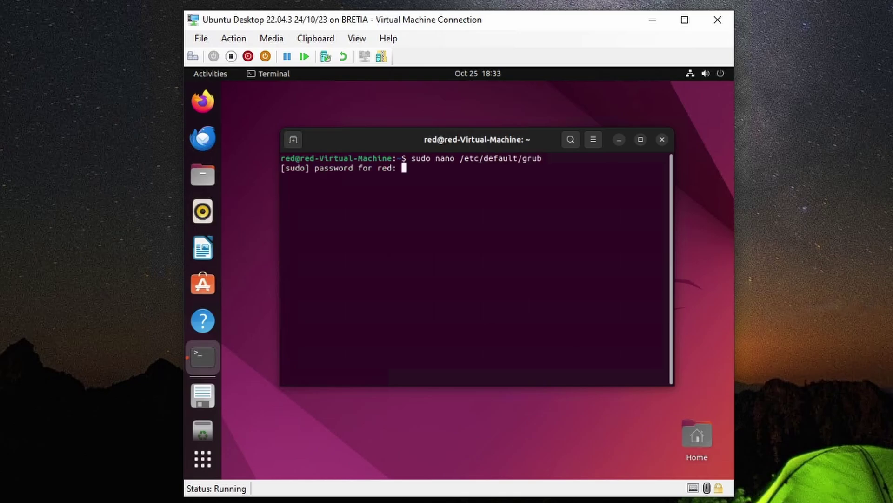
key(Return)
- Append video=hyperv_fb:1920x1080 inside the GRUB_CMDLINE_LINUX_DEFAULT quotes after quiet splash
key(Down)
key(Down)
key(Down)
key(Down)
key(Down)
key(Down)
key(Down)
key(Down)
key(Down)
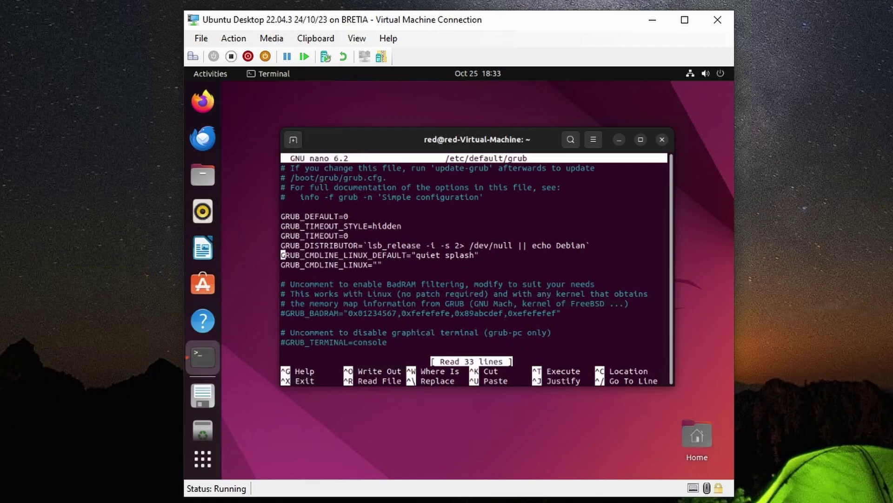
key(Right)
key(Right)
key(Right)
key(Right)
key(Right)
key(Right)
key(Right)
key(Right)
key(Right)
key(Right)
key(Right)
key(Right)
key(Right)
key(Right)
key(Right)
key(Right)
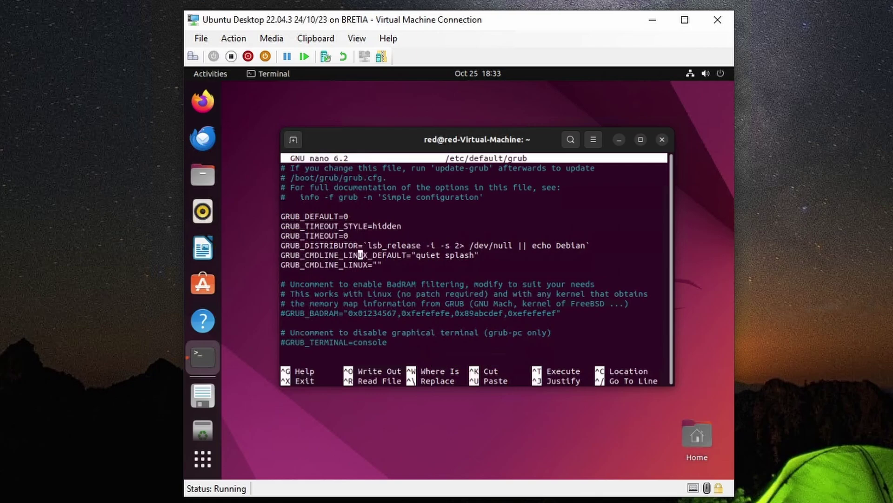
key(Right)
key(Right)
key(Right)
key(Right)
key(Right)
key(Right)
key(End)
key(Left)
text(video=hyperv_fb:)
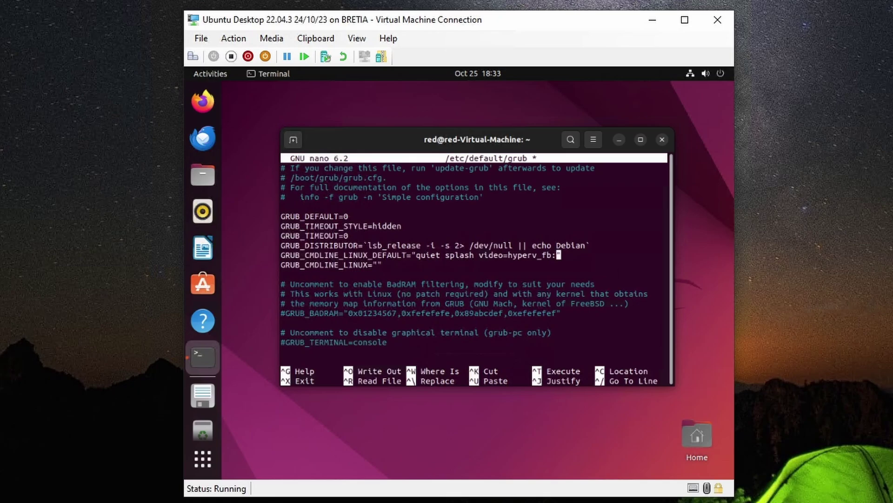
text(1920x1080)
- Save the edited /etc/default/grub under its existing name and exit nano
key(End)
key(ctrl+x)
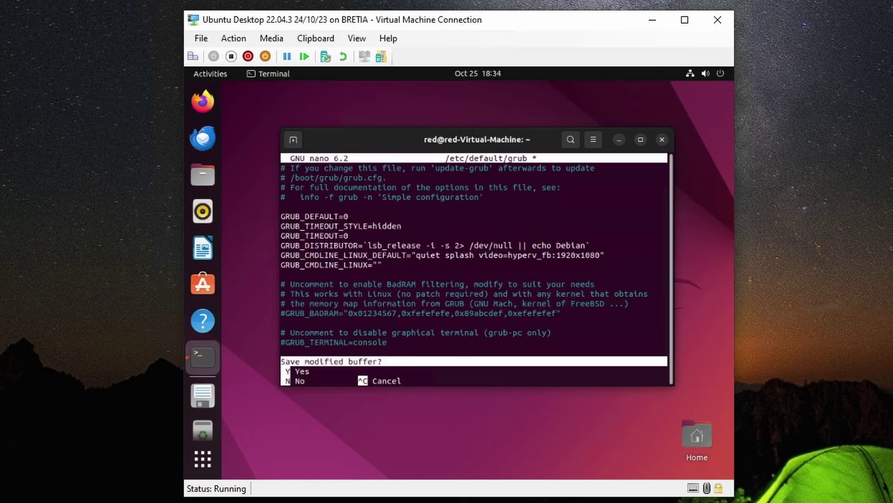
key(y)
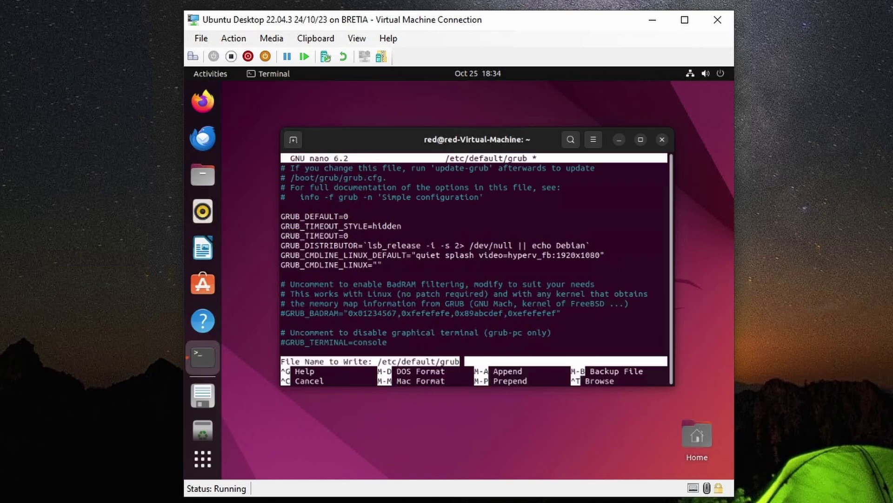
key(Return)
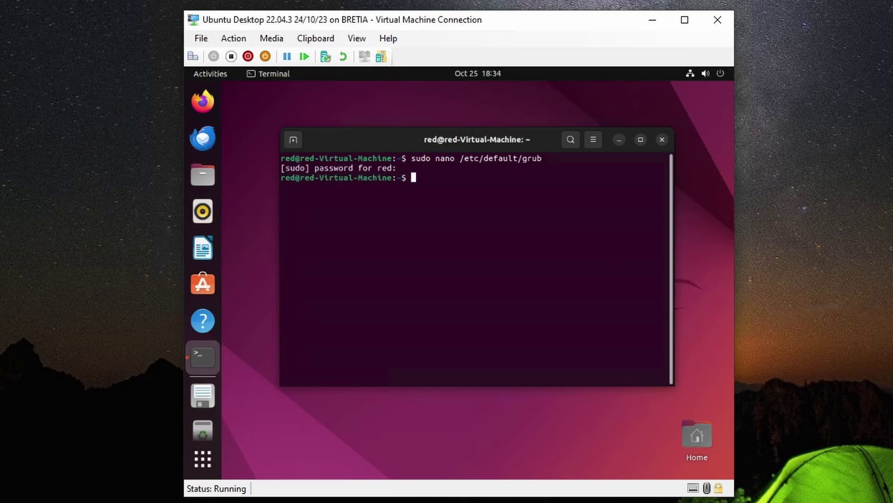
- Regenerate the boot configuration with sudo update-grub, then type sudo reboot now
text(sudo update-grub)
key(Return)
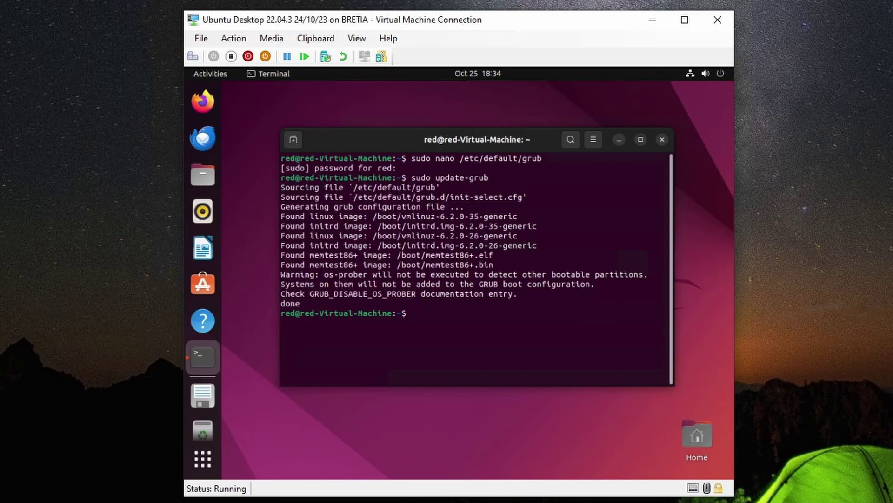
text(sudo reboot now)
- Glance at the system menu's power options, then run sudo reboot now to restart the guest
click(720, 75)
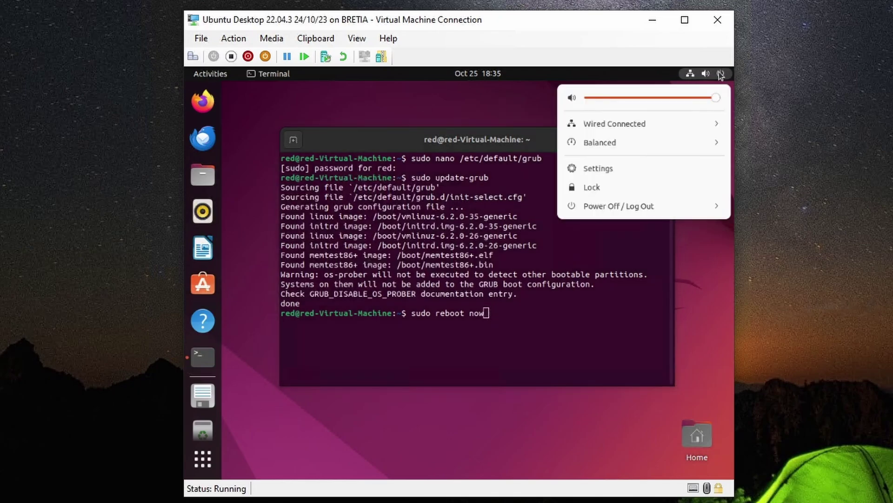
click(667, 205)
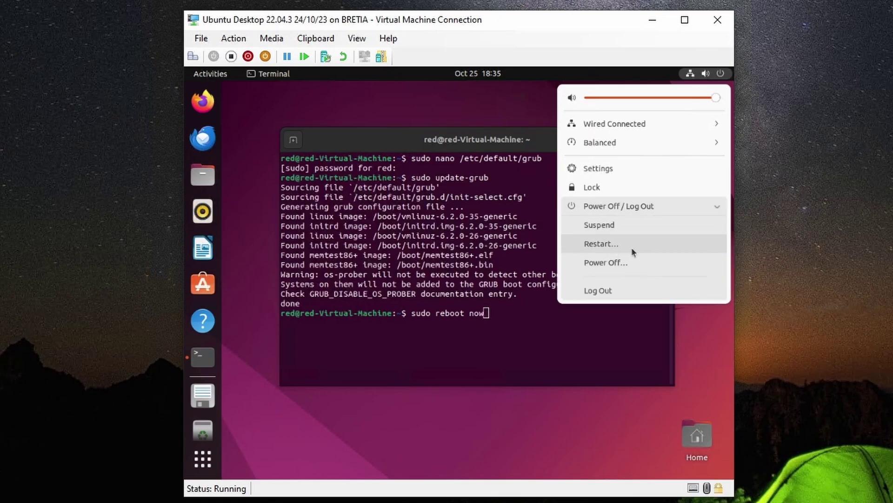
click(523, 318)
key(Return)
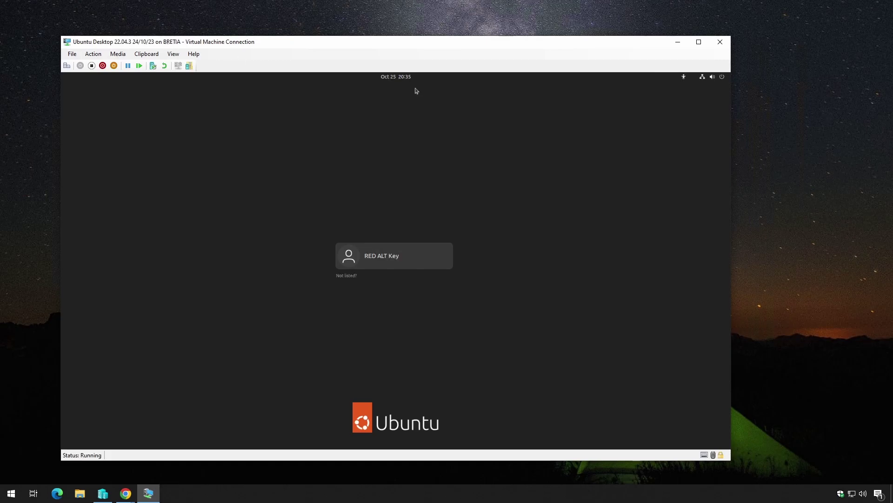
- Select the user account on the Ubuntu login screen
click(366, 260)
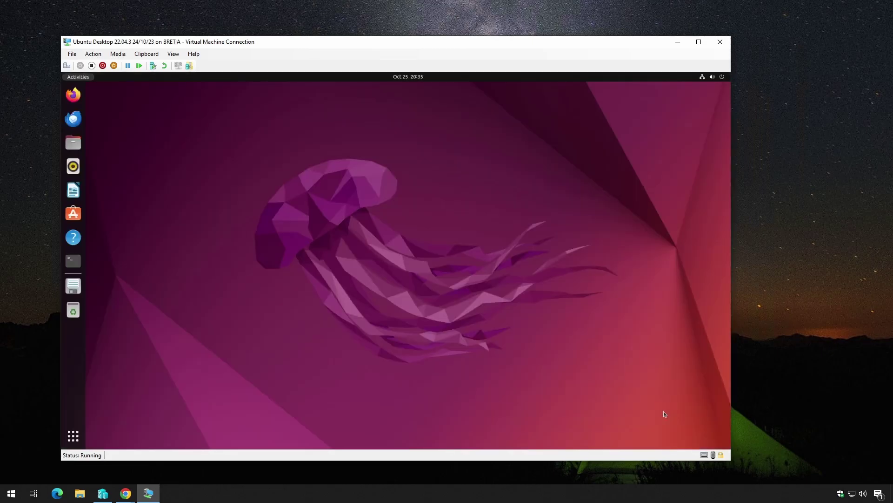
- Open Display Settings from the desktop menu to confirm the 1920 × 1080 (16:9) resolution
right_click(201, 130)
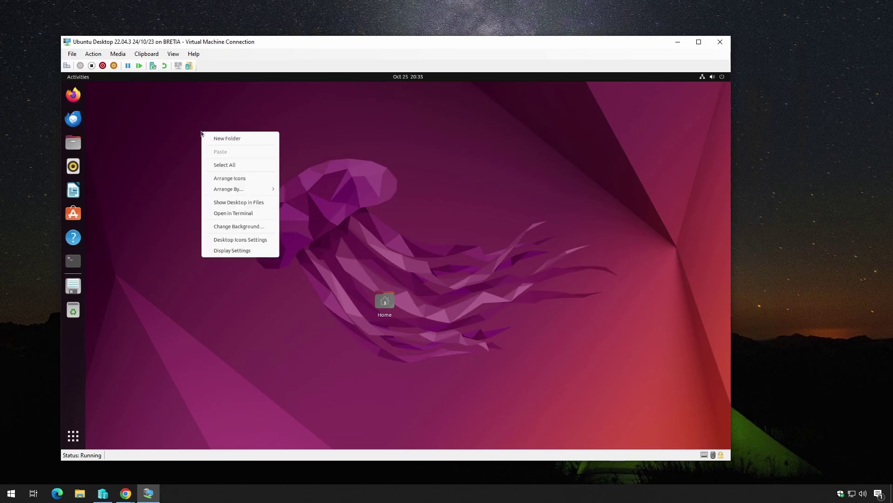
click(233, 251)
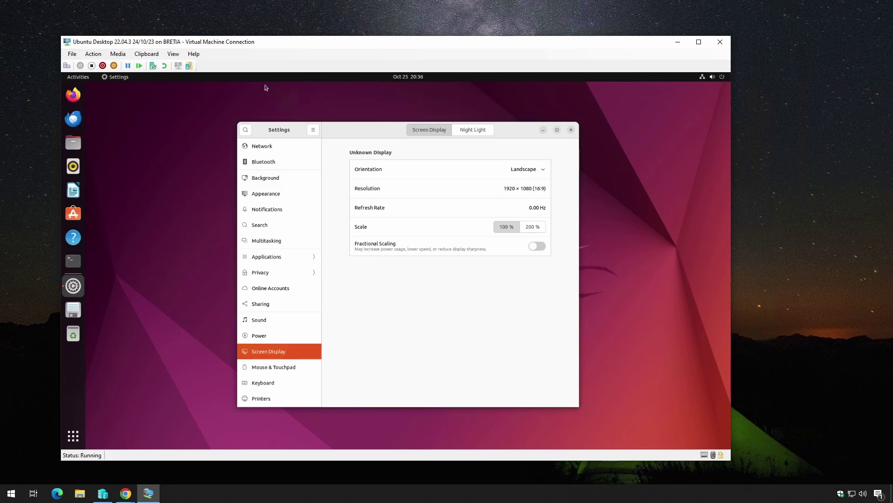
- Switch the VM connection to Full Screen Mode from the View menu and leave the Settings window
click(173, 54)
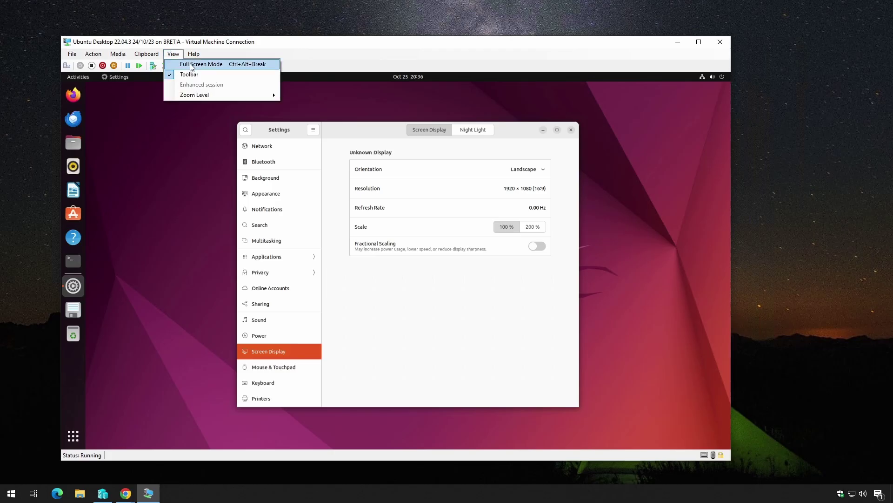
click(186, 64)
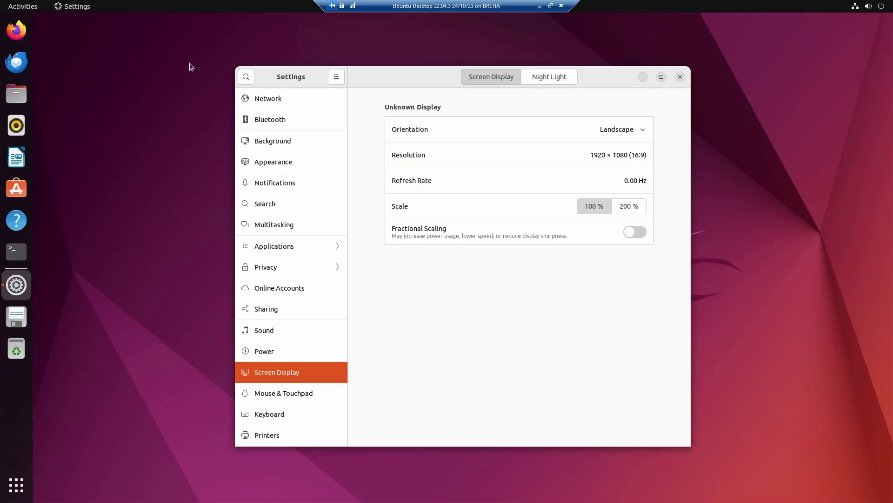
click(184, 209)
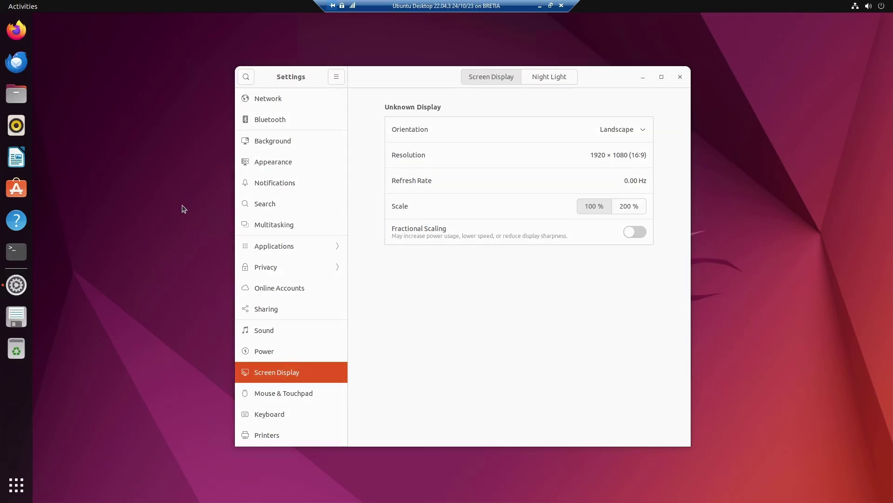